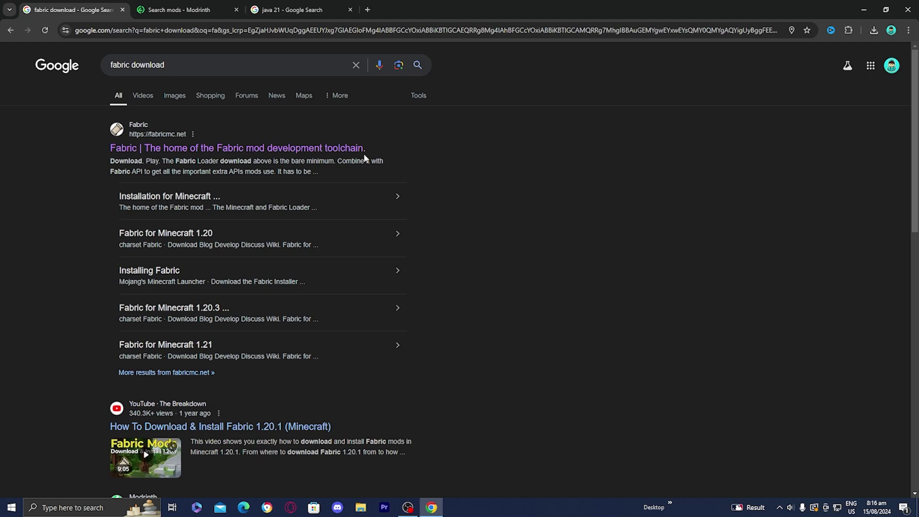
# Download the universal Fabric installer 1.0.1 jar from fabricmc.net, keeping the unverified file.
pyautogui.click(339, 152)
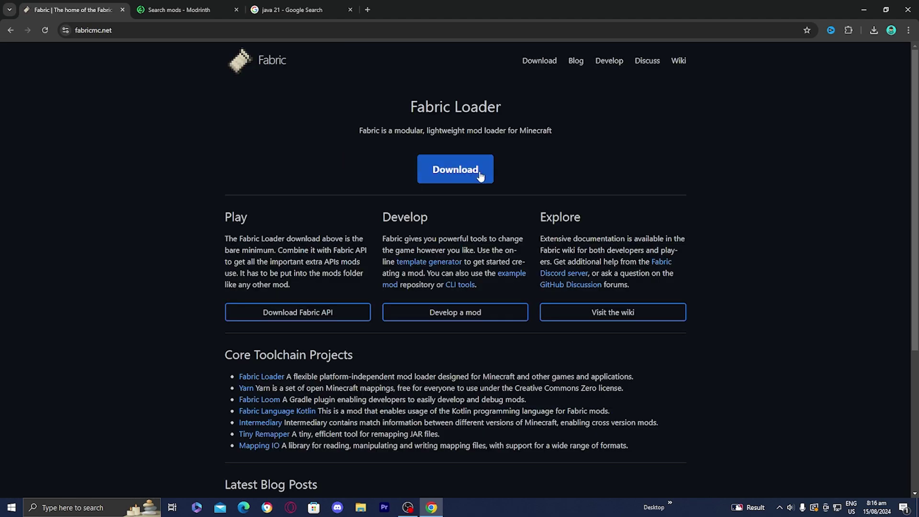
pyautogui.click(537, 63)
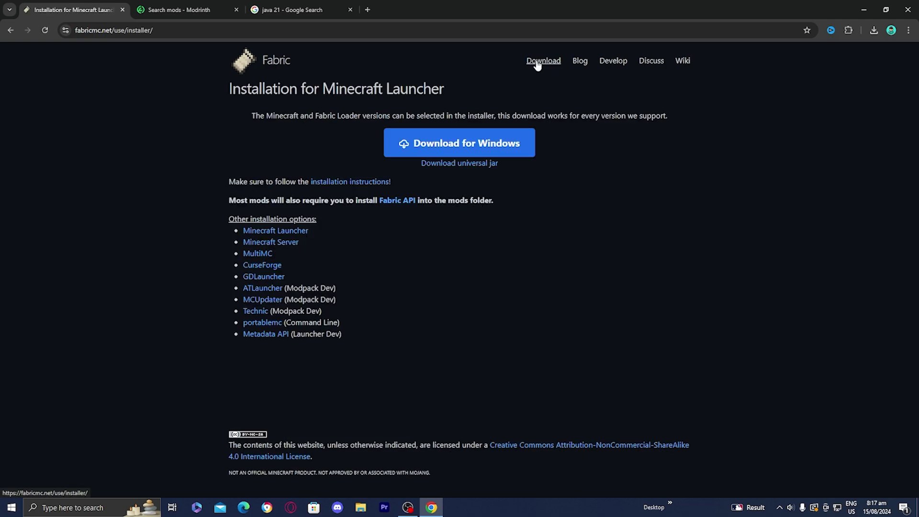
pyautogui.click(490, 164)
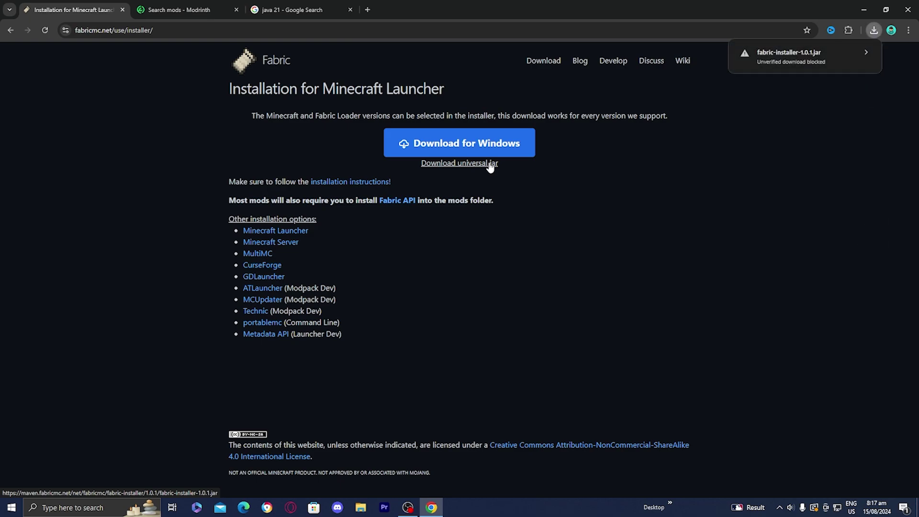
pyautogui.click(803, 62)
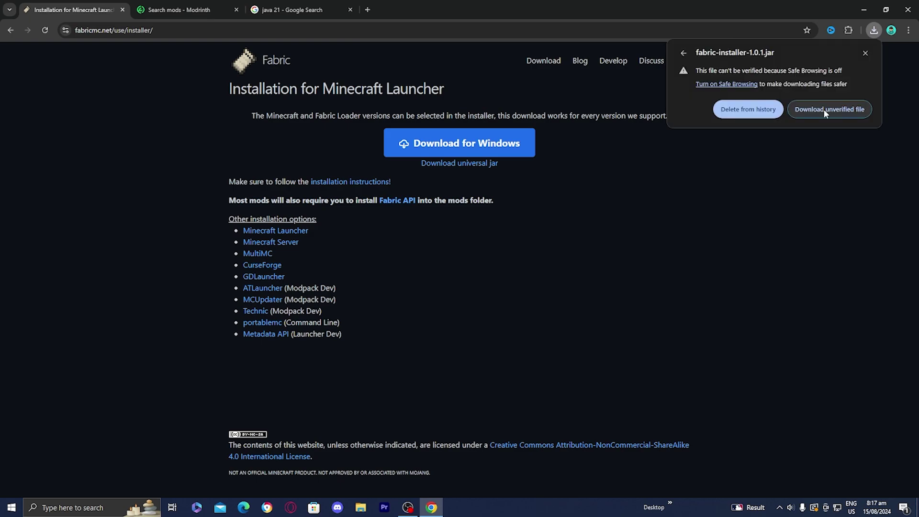
pyautogui.click(823, 113)
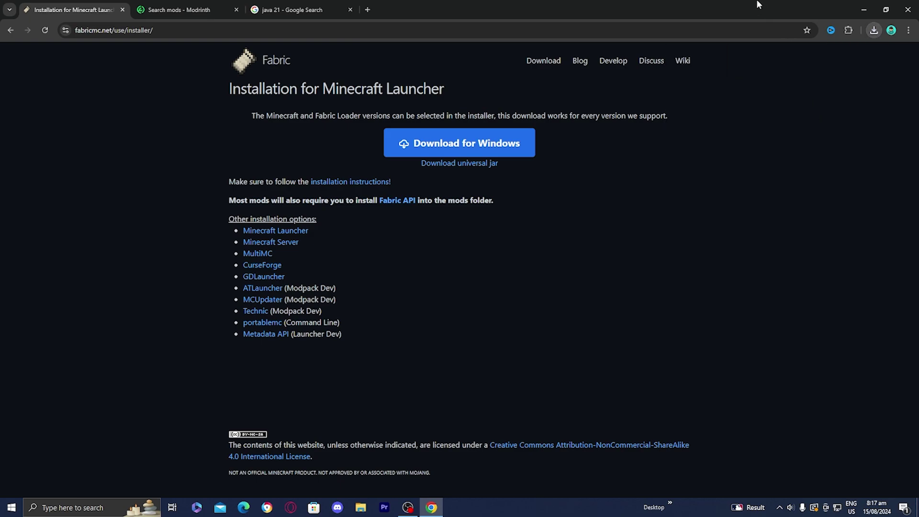
# Copy fabric-installer-1.0.1.jar from Downloads to the desktop, then switch to the Modrinth mods tab.
pyautogui.moveTo(759, 5); pyautogui.dragTo(628, 183)
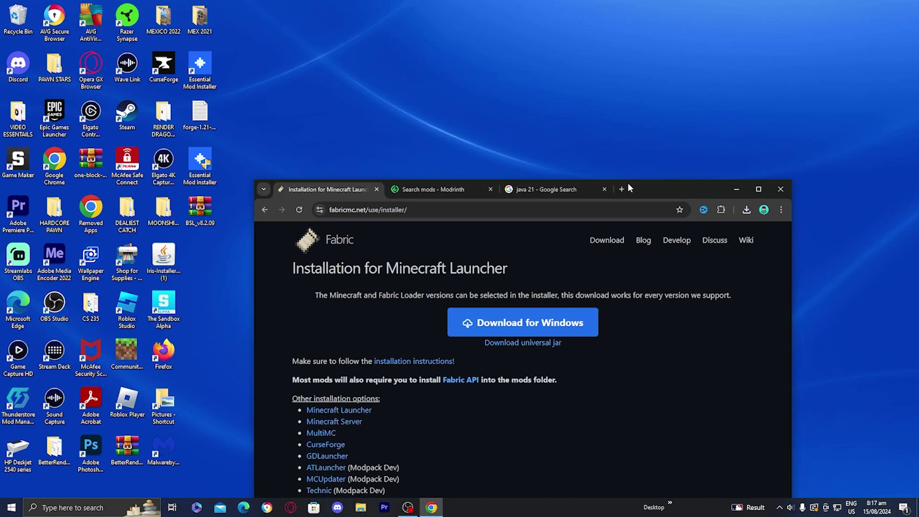
pyautogui.click(751, 214)
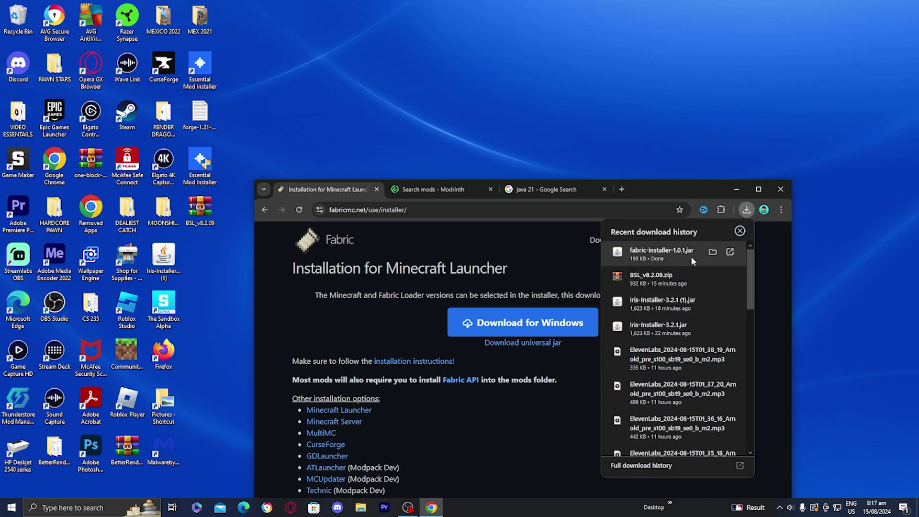
pyautogui.moveTo(691, 257); pyautogui.dragTo(568, 133)
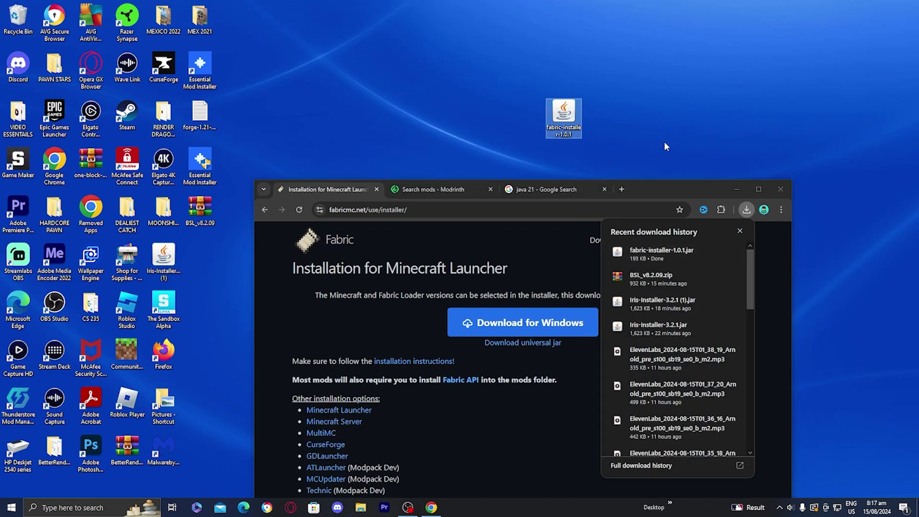
pyautogui.click(761, 188)
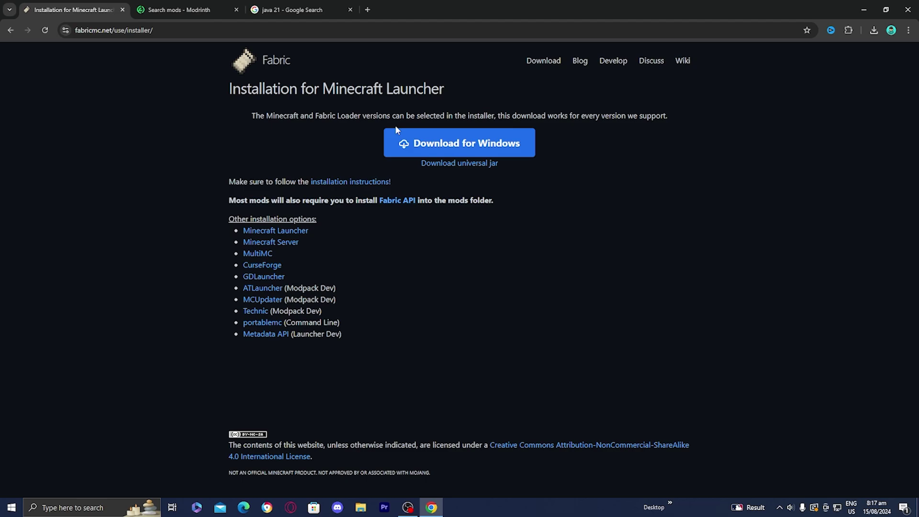
pyautogui.click(194, 17)
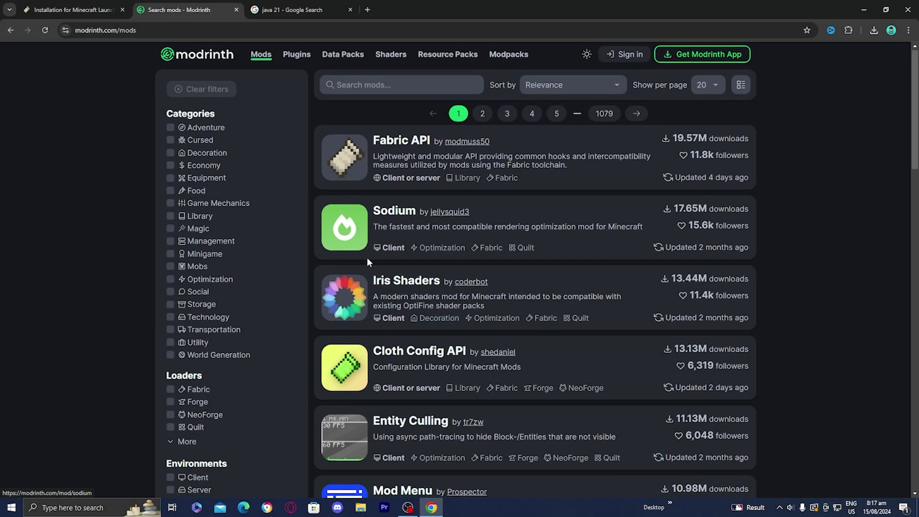
# Open Fabric API's full version list on Modrinth and select [1.21] 0.102.0+1.21.
pyautogui.scroll(-4, 372, 271)
pyautogui.scroll(1, 367, 291)
pyautogui.scroll(3, 367, 292)
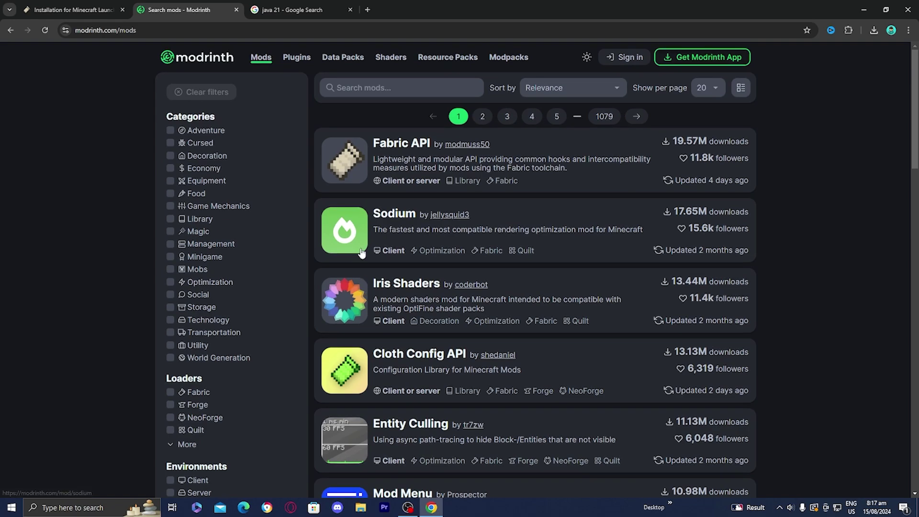
pyautogui.scroll(-6, 367, 291)
pyautogui.scroll(7, 361, 259)
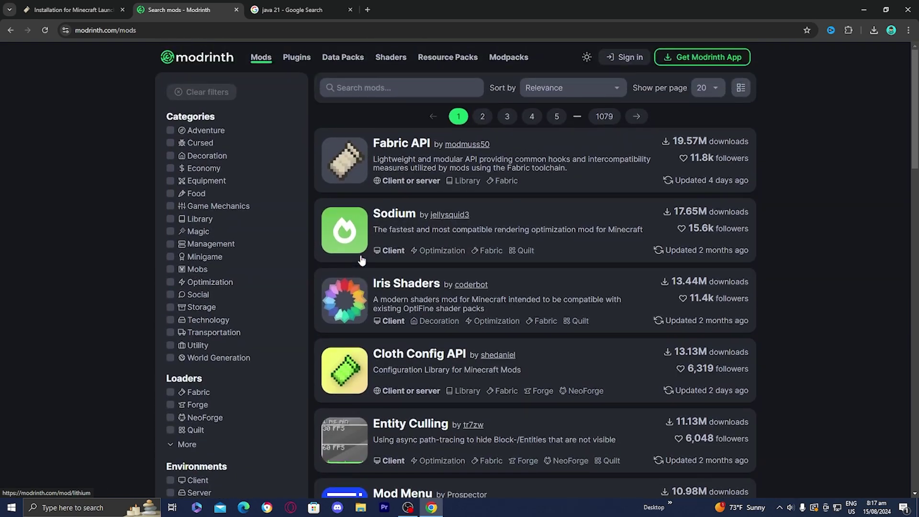
pyautogui.click(353, 171)
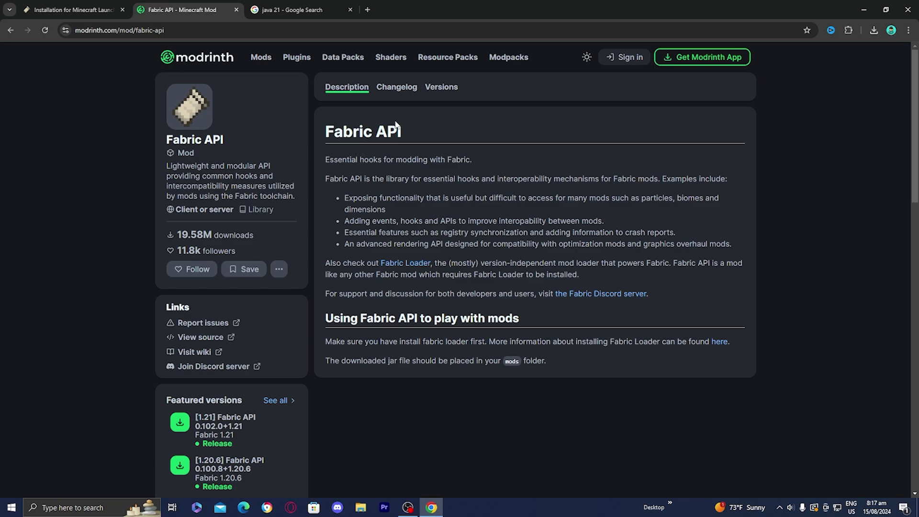
pyautogui.scroll(-1, 283, 355)
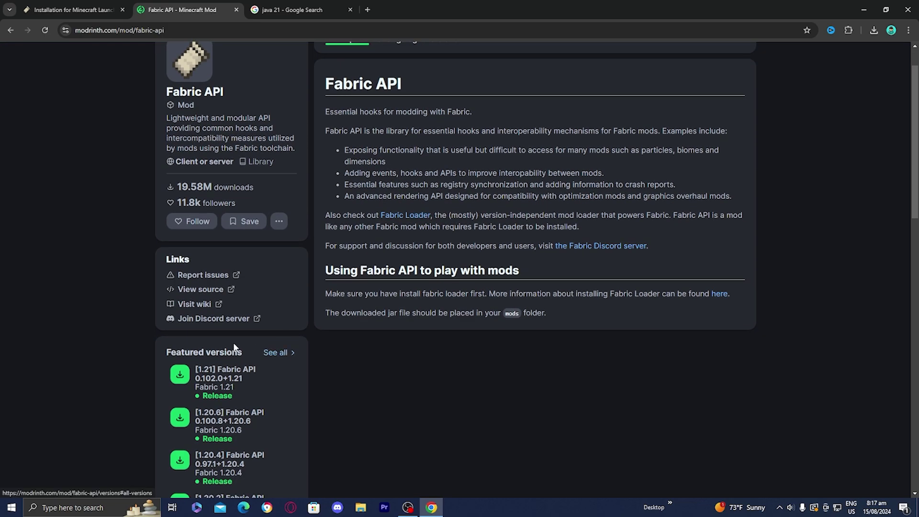
pyautogui.click(275, 353)
pyautogui.scroll(3, 408, 343)
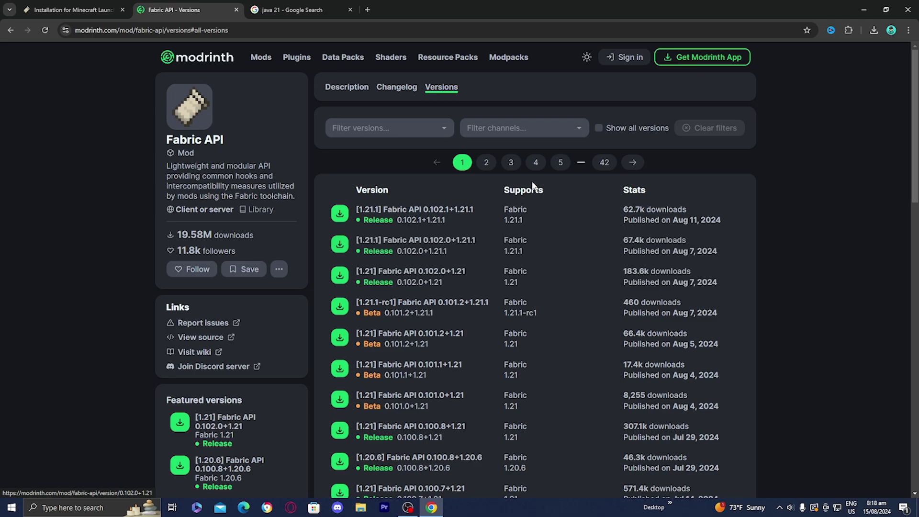
pyautogui.click(420, 271)
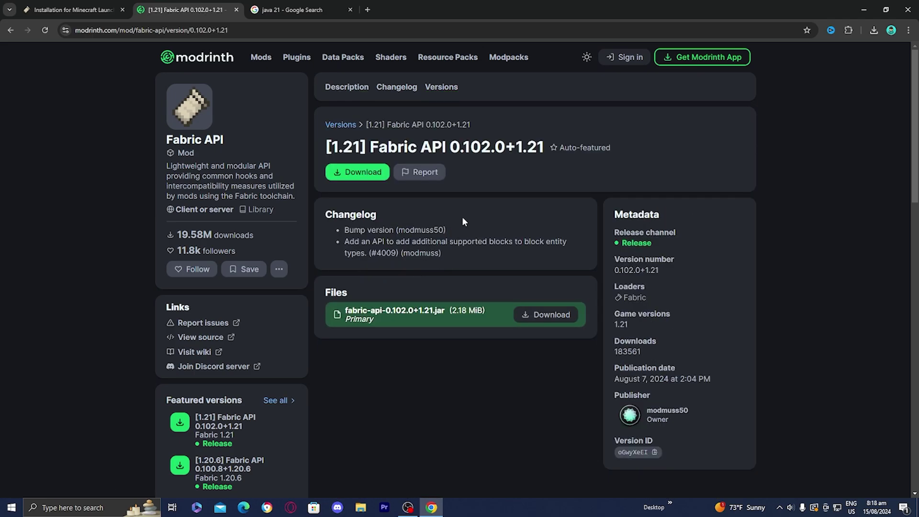
# Download the Fabric API 0.102.0+1.21 jar, keep the unverified file, and copy it to the desktop.
pyautogui.click(546, 314)
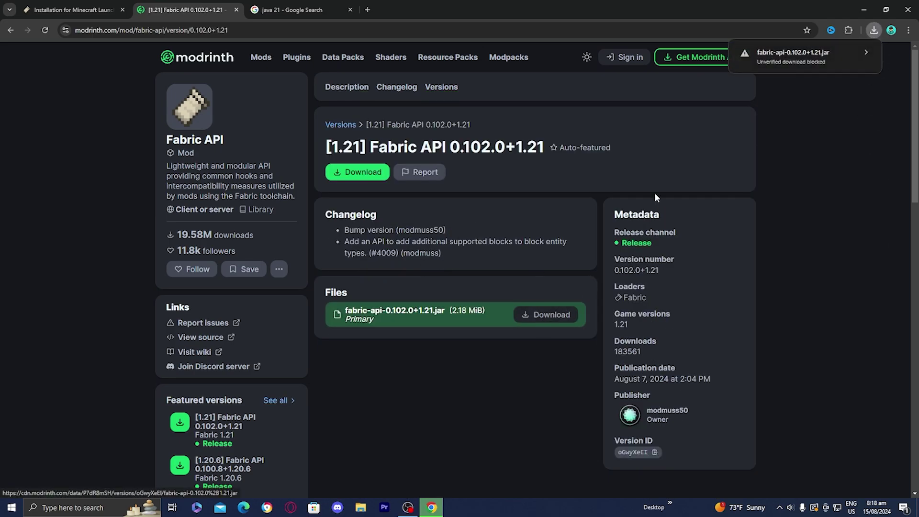
pyautogui.moveTo(706, 9); pyautogui.dragTo(636, 134)
pyautogui.click(782, 150)
pyautogui.click(728, 191)
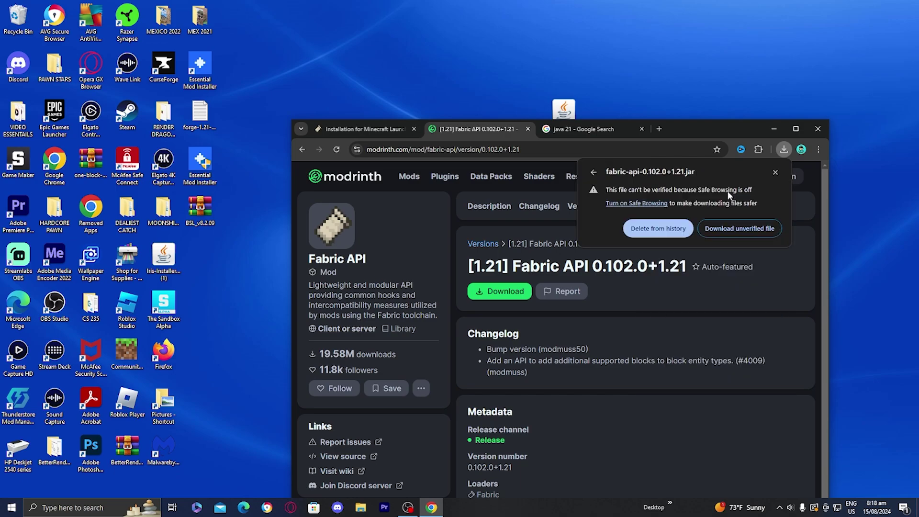
pyautogui.click(736, 229)
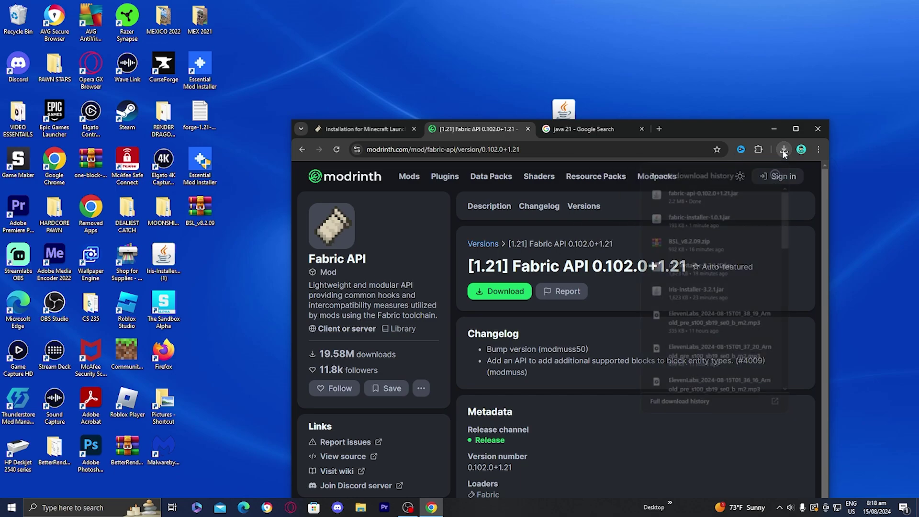
pyautogui.moveTo(728, 191); pyautogui.dragTo(637, 72)
pyautogui.click(786, 130)
# Return to the Modrinth mods list and open the Sodium 0.5.11 version for 1.21.
pyautogui.click(261, 57)
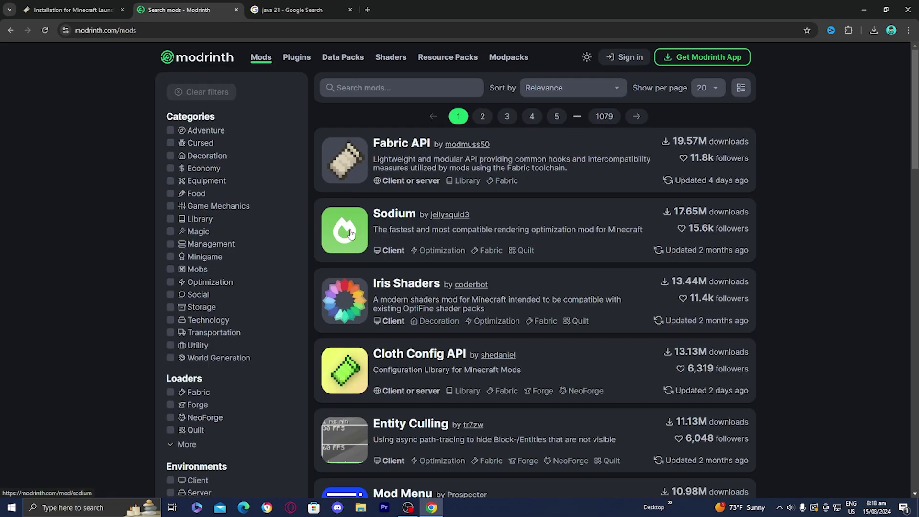
pyautogui.click(349, 233)
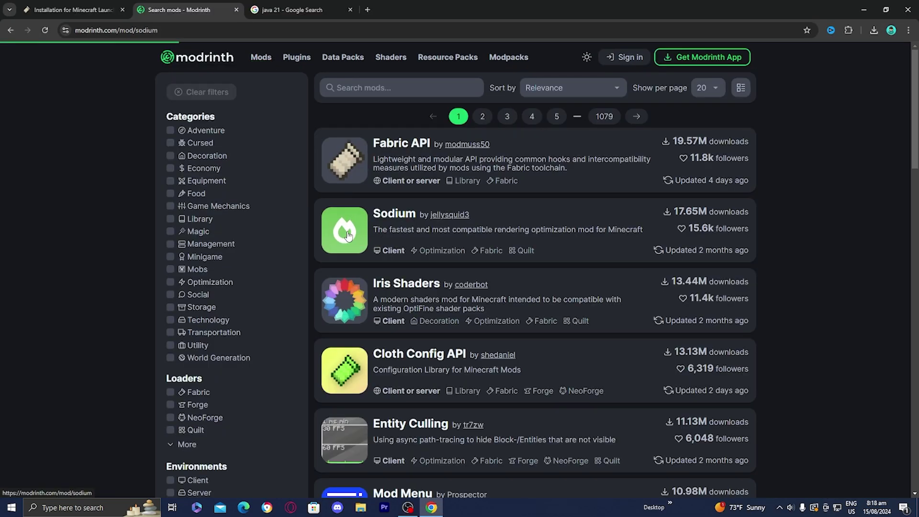
pyautogui.scroll(-2, 369, 229)
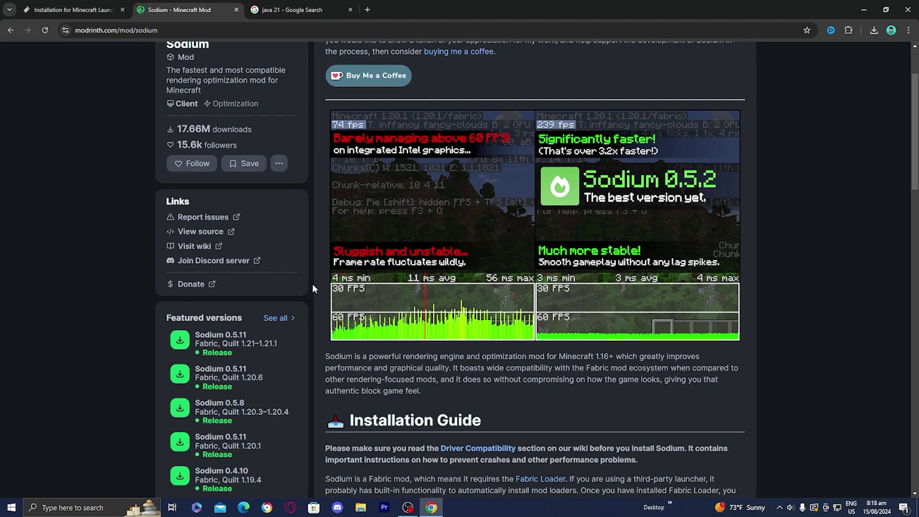
pyautogui.click(277, 319)
pyautogui.scroll(3, 289, 319)
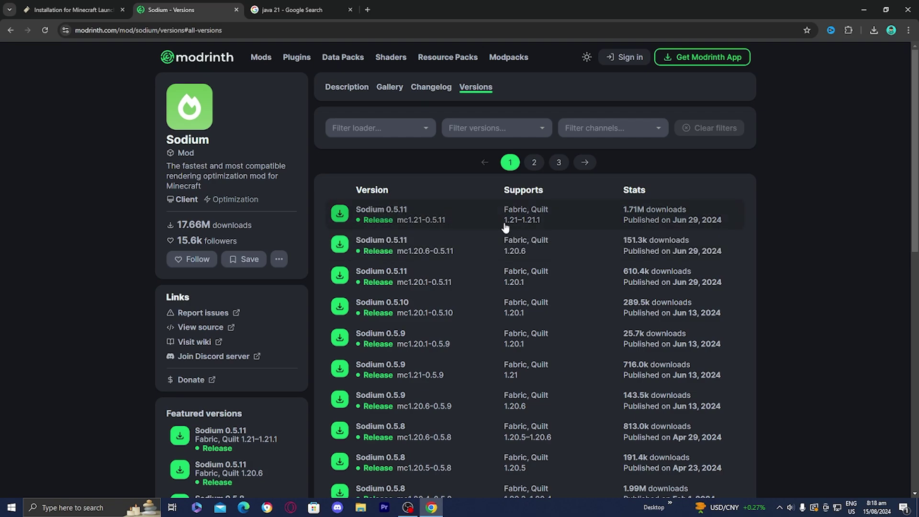
pyautogui.click(383, 213)
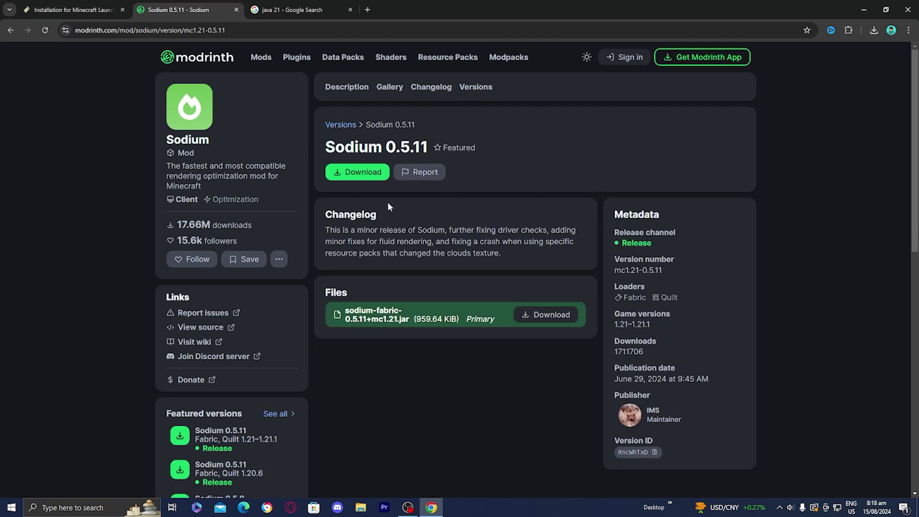
# Download the Sodium 0.5.11 jar, keep the unverified file, and copy it to the desktop.
pyautogui.click(358, 172)
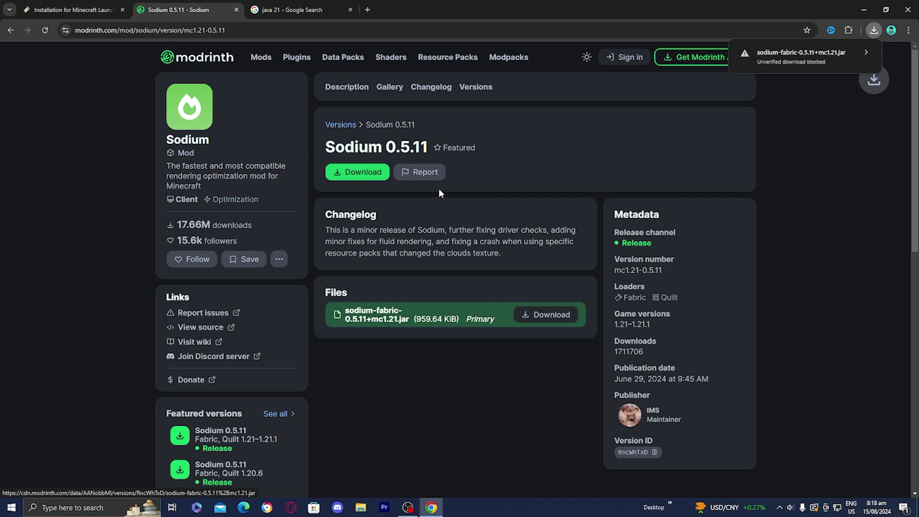
pyautogui.click(784, 61)
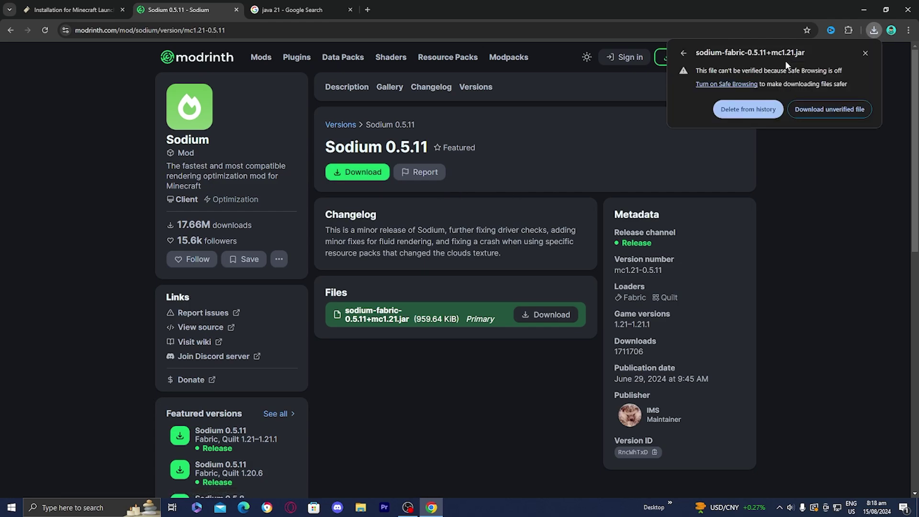
pyautogui.click(812, 110)
pyautogui.doubleClick(771, 12)
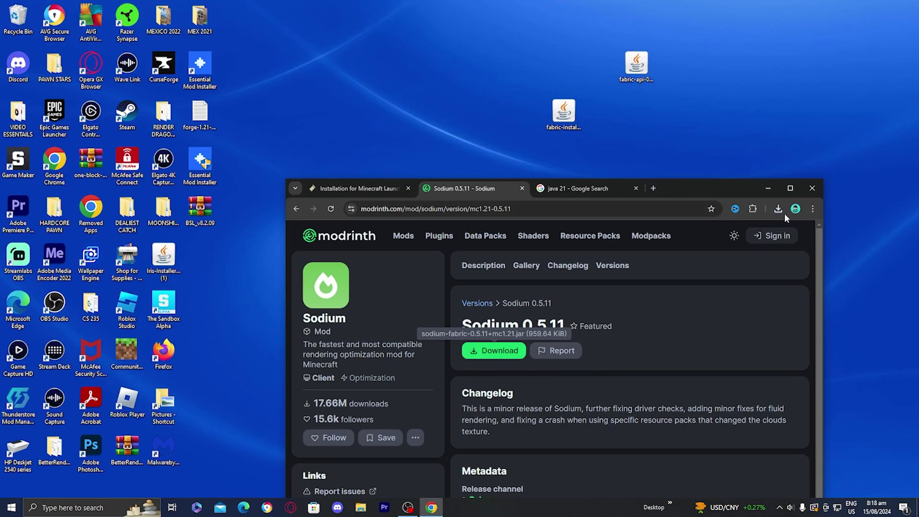
pyautogui.click(778, 209)
pyautogui.moveTo(717, 259); pyautogui.dragTo(639, 122)
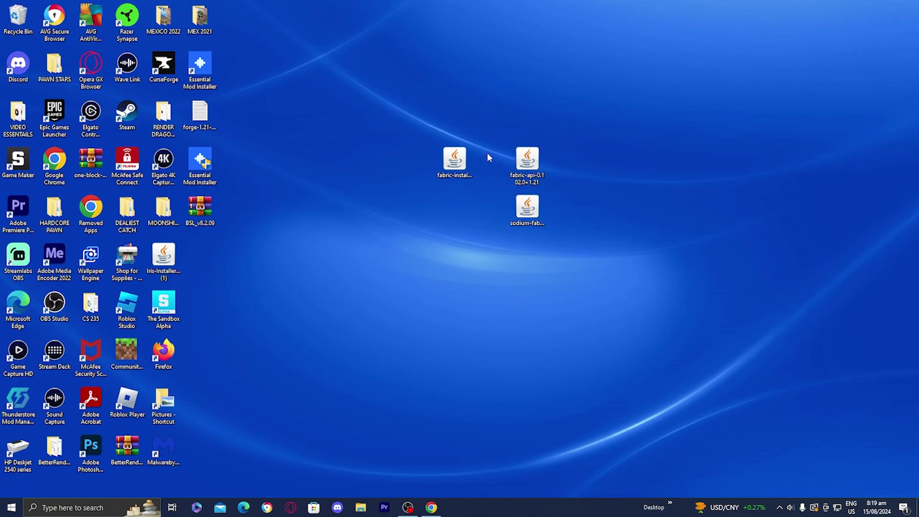
# Show the Open with choices for the fabric-installer file, led by Java(TM) Platform SE binary.
pyautogui.rightClick(454, 166)
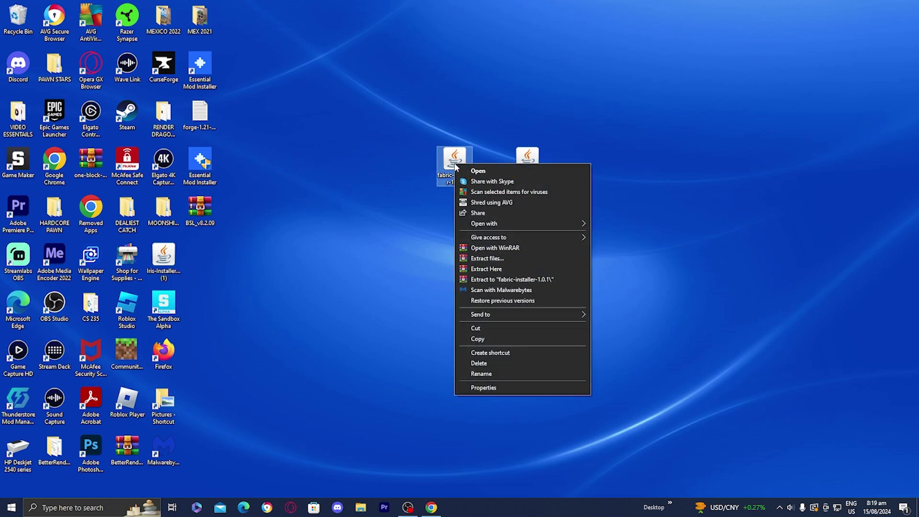
pyautogui.moveTo(488, 225)
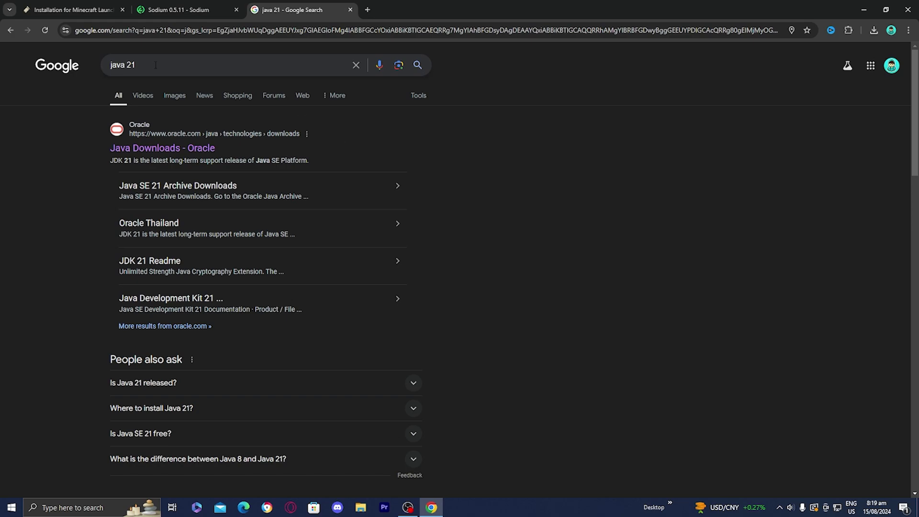
# Open Oracle's Java Downloads page and show the JDK 22 files for Windows.
pyautogui.click(153, 150)
pyautogui.scroll(-2, 229, 134)
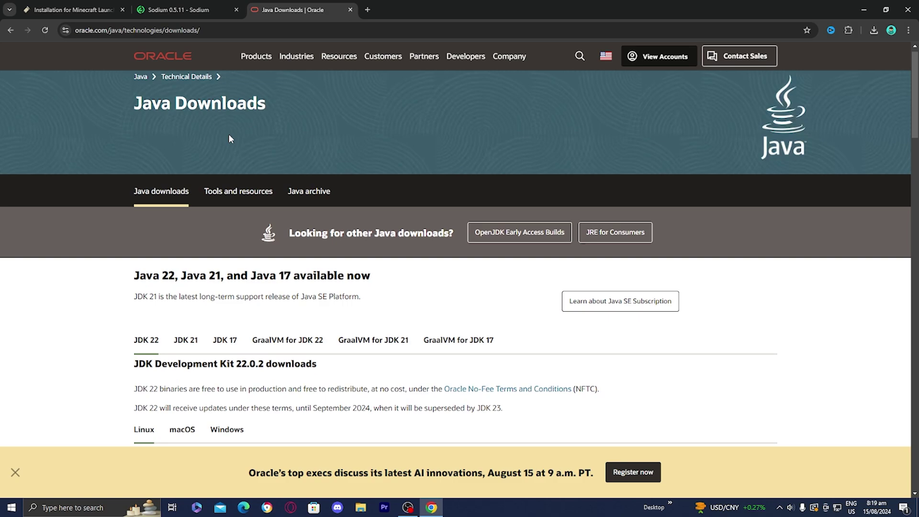
pyautogui.scroll(-2, 229, 137)
pyautogui.scroll(-1, 230, 140)
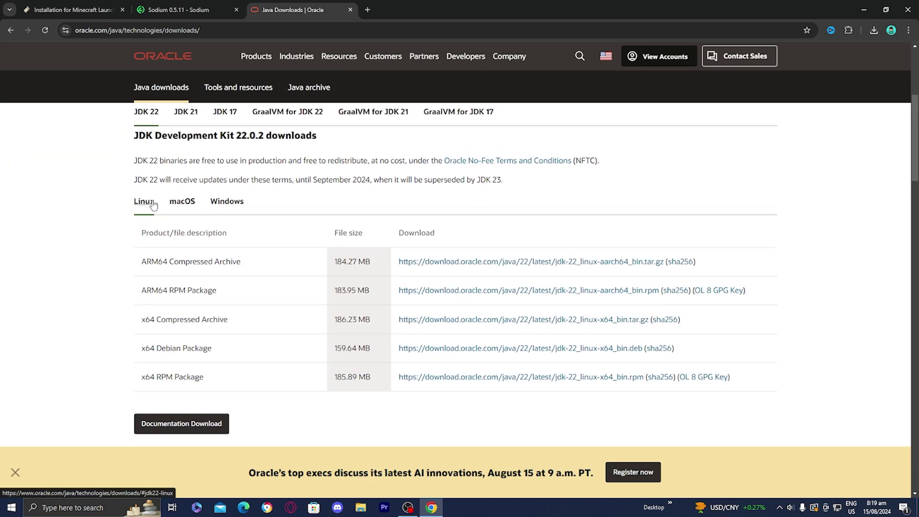
pyautogui.click(227, 201)
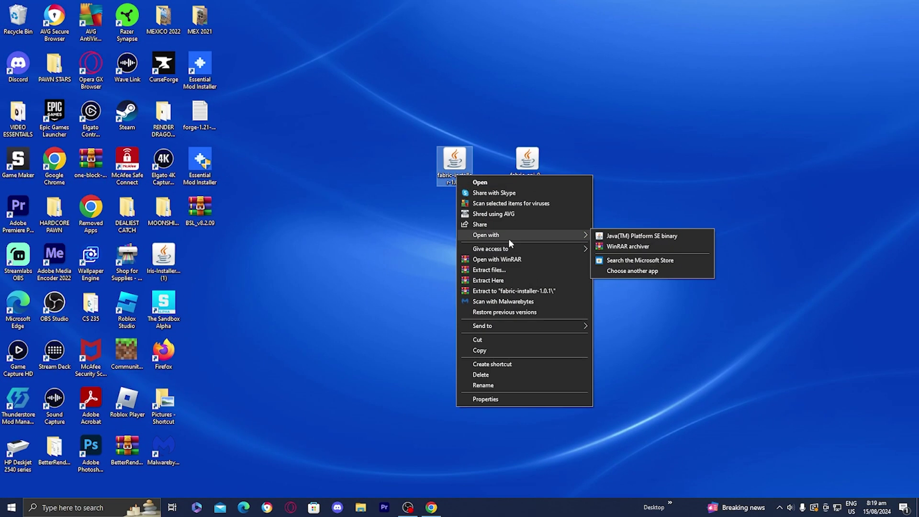
# Run the Fabric installer with Java, install Fabric Loader 0.15.11 for Minecraft 1.21, and close it.
pyautogui.click(625, 237)
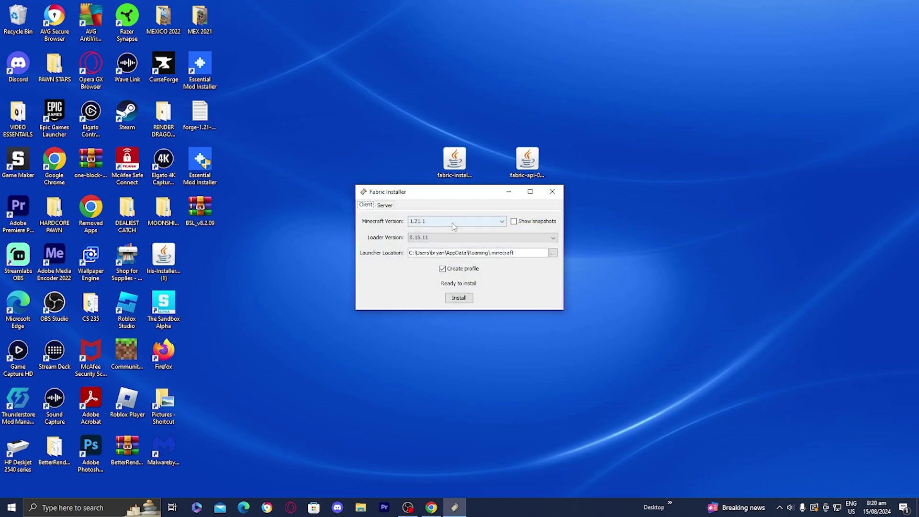
pyautogui.click(453, 226)
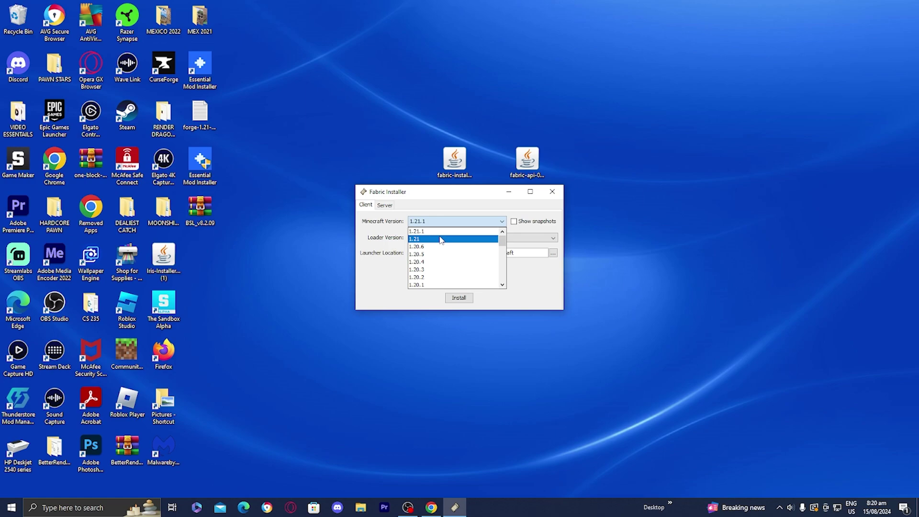
pyautogui.click(441, 239)
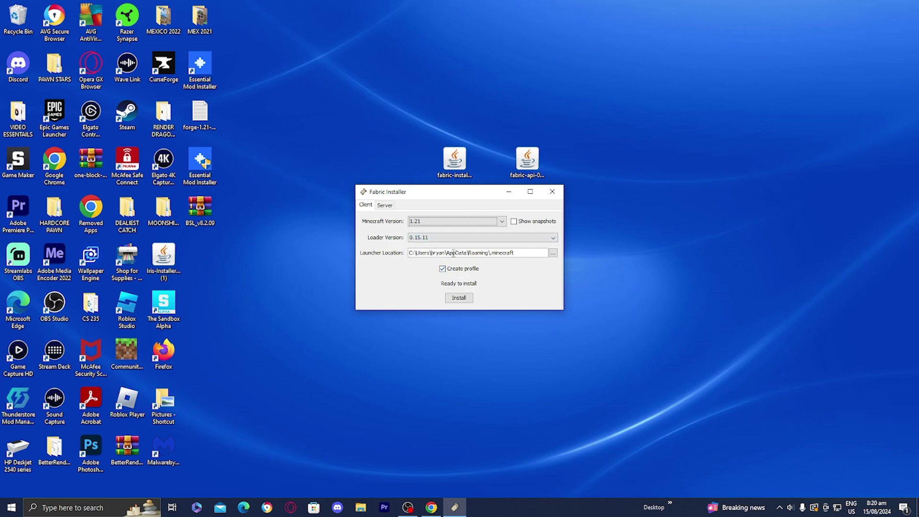
pyautogui.click(469, 297)
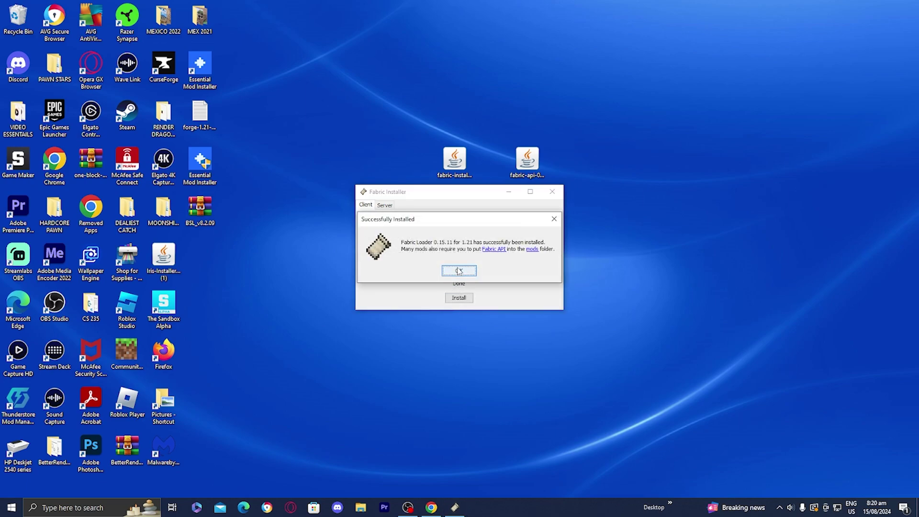
pyautogui.click(459, 271)
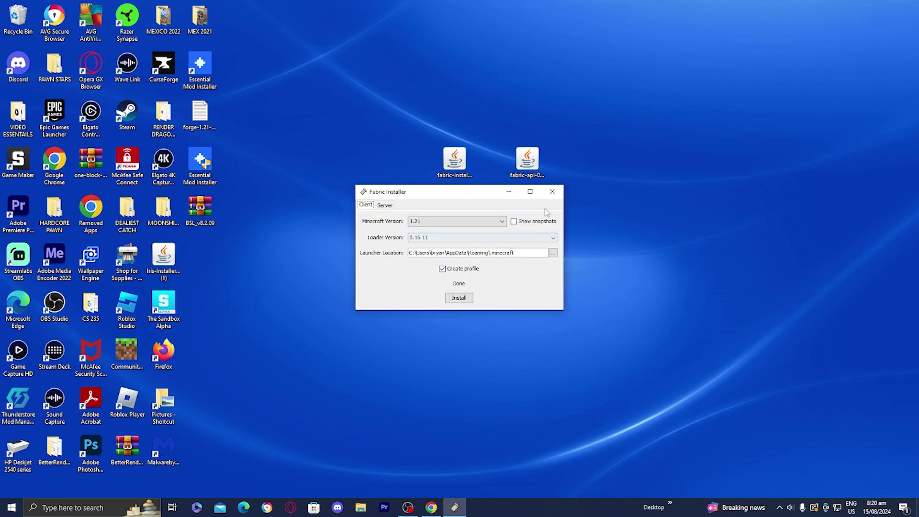
pyautogui.click(556, 194)
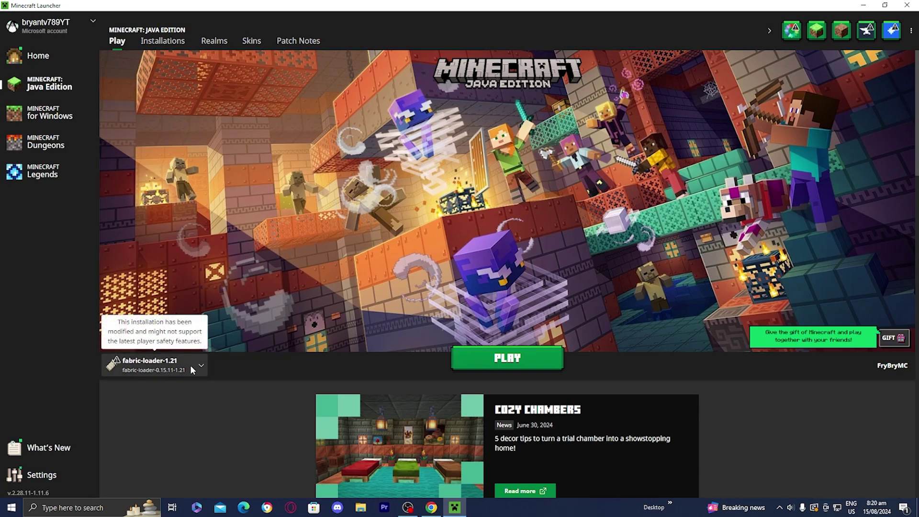
# Open the fabric-loader-1.21 installation's game folder from the launcher's Installations list.
pyautogui.click(150, 367)
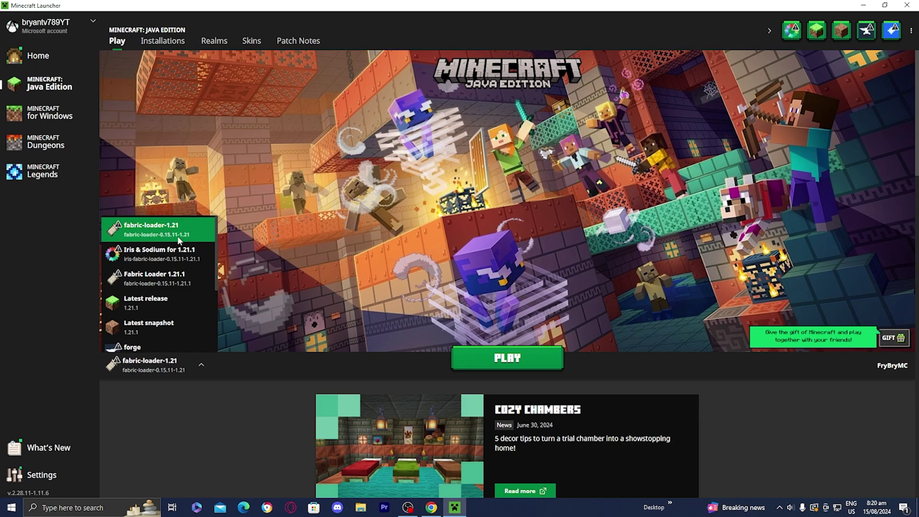
pyautogui.scroll(-2, 182, 280)
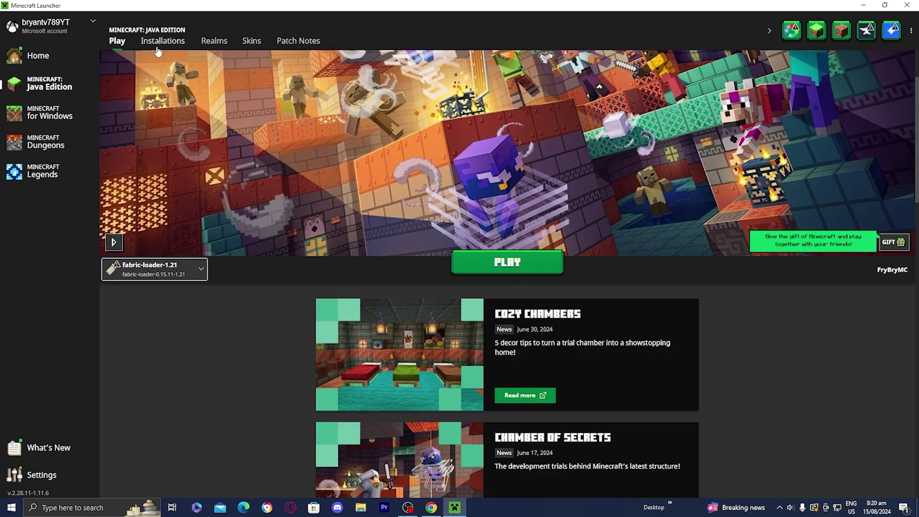
pyautogui.click(162, 41)
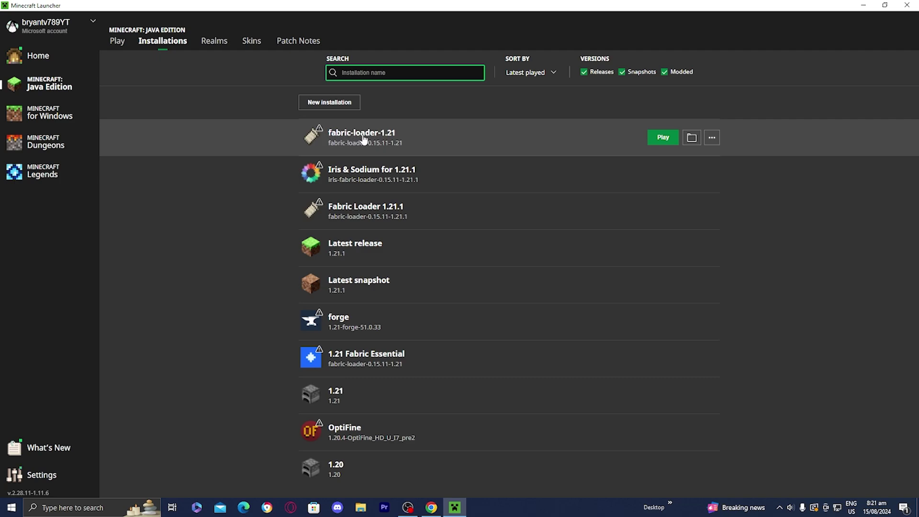
pyautogui.click(693, 138)
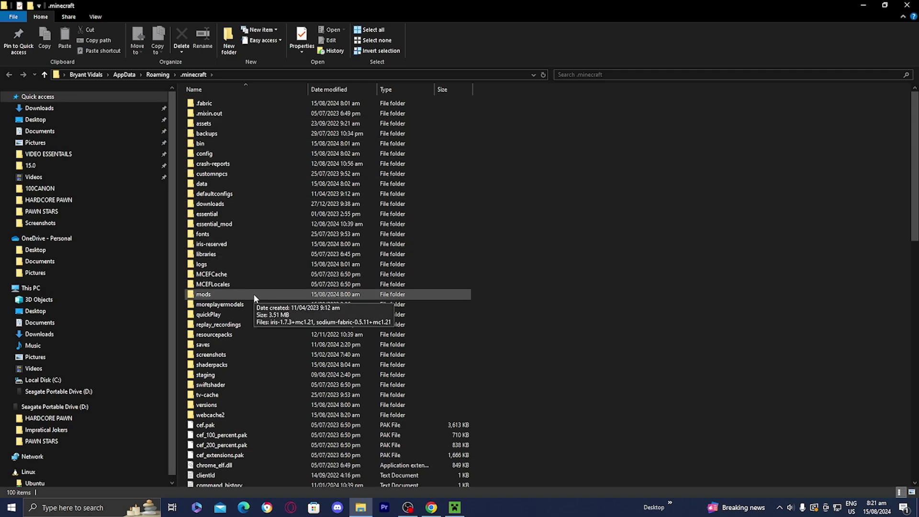
# Open the mods folder inside .minecraft and shrink the Explorer window.
pyautogui.rightClick(578, 218)
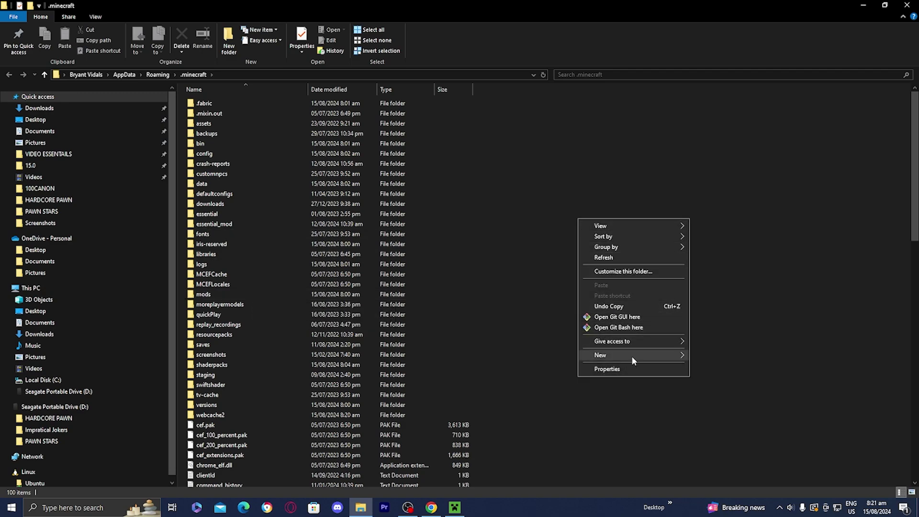
pyautogui.moveTo(676, 357)
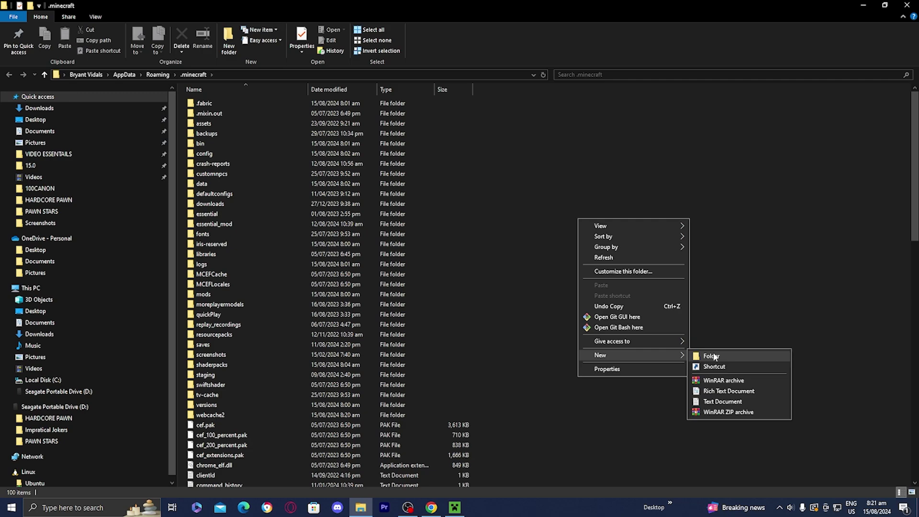
pyautogui.click(782, 280)
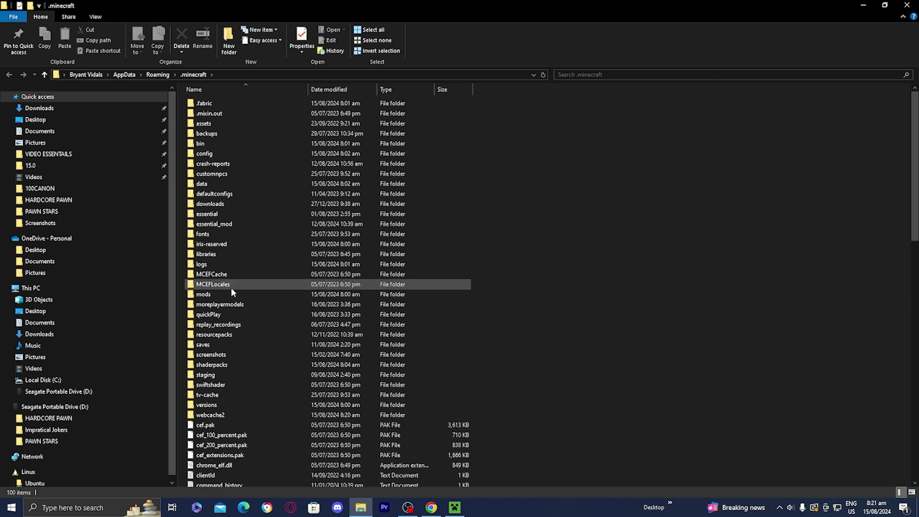
pyautogui.moveTo(224, 294)
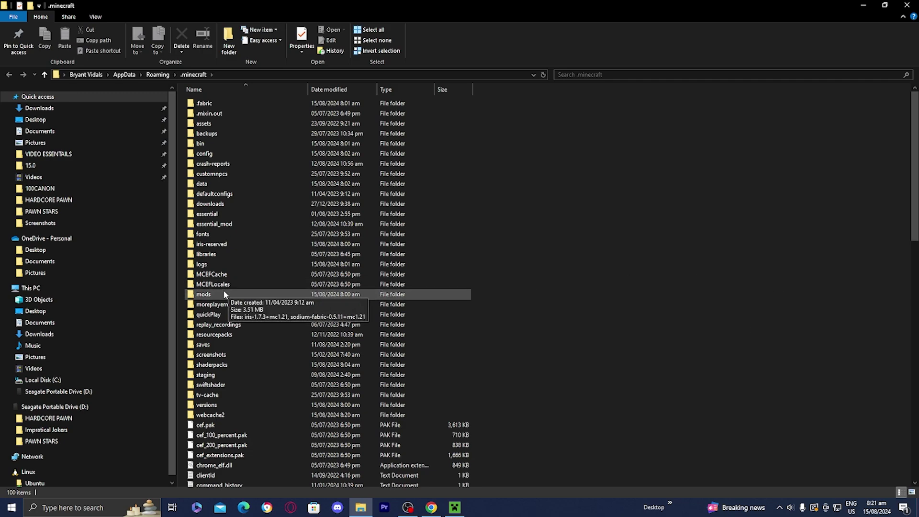
pyautogui.doubleClick(223, 294)
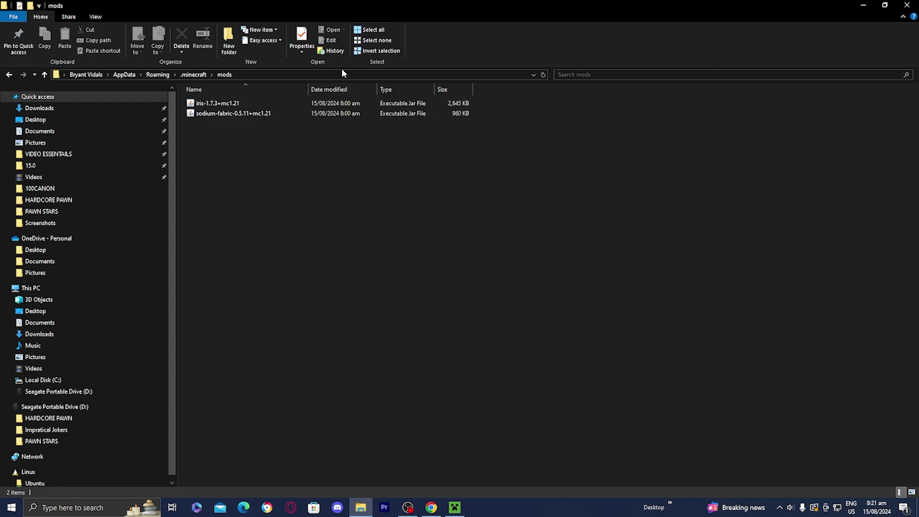
pyautogui.moveTo(386, 5); pyautogui.dragTo(396, 111)
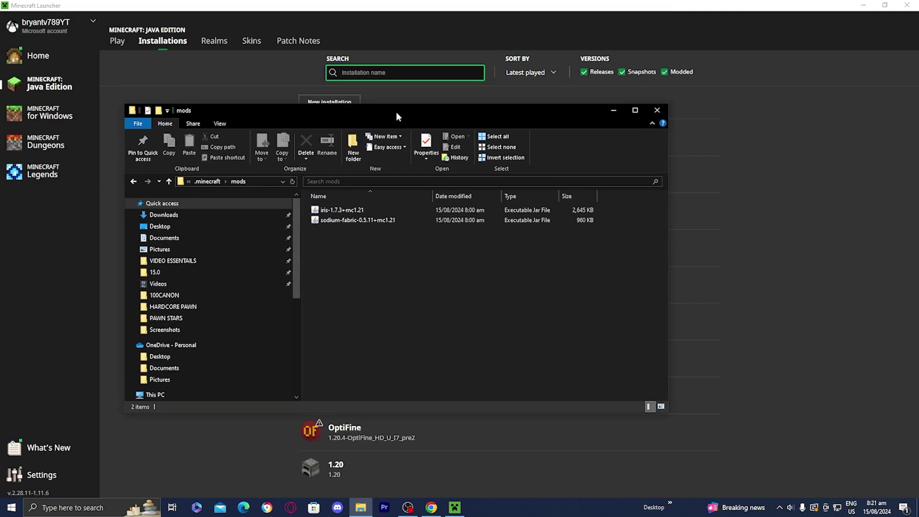
# Drag the sodium-fabric and fabric-api jars from the desktop into the mods folder.
pyautogui.click(865, 6)
pyautogui.moveTo(557, 115); pyautogui.dragTo(494, 244)
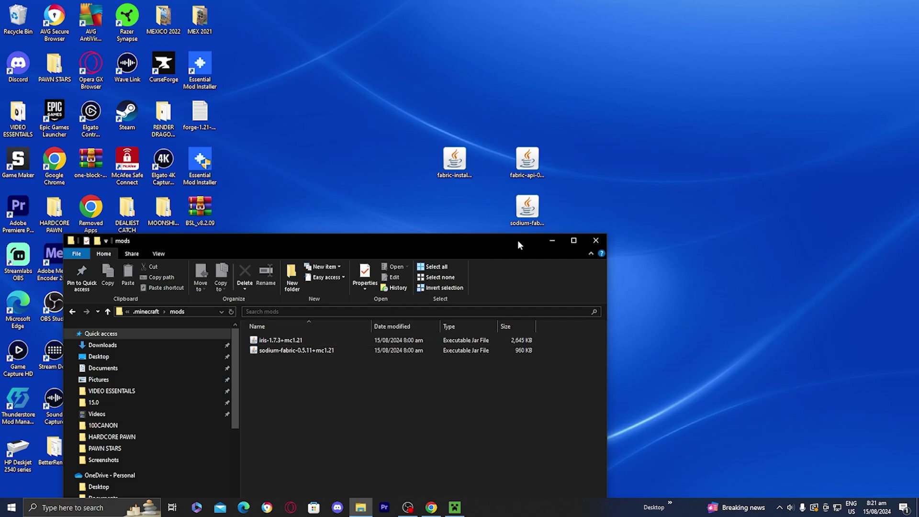
pyautogui.moveTo(537, 210); pyautogui.dragTo(390, 366)
pyautogui.moveTo(532, 165); pyautogui.dragTo(480, 390)
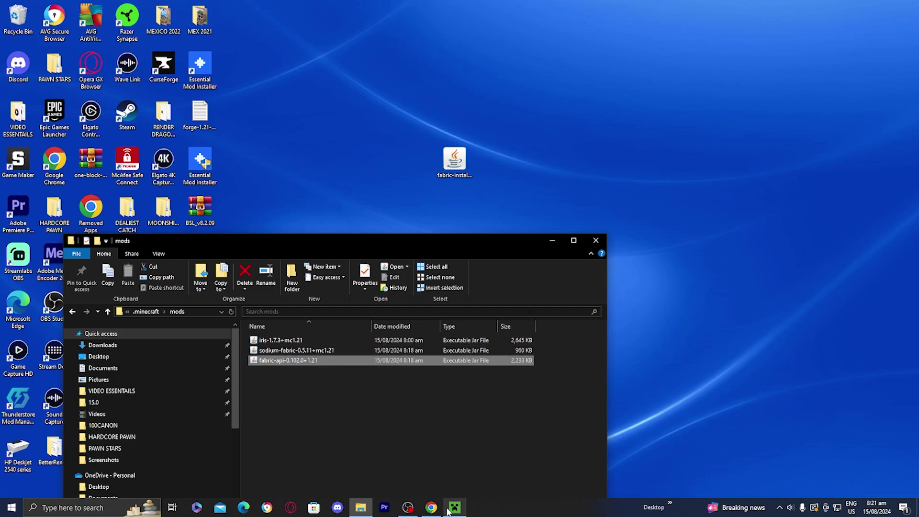
pyautogui.click(455, 508)
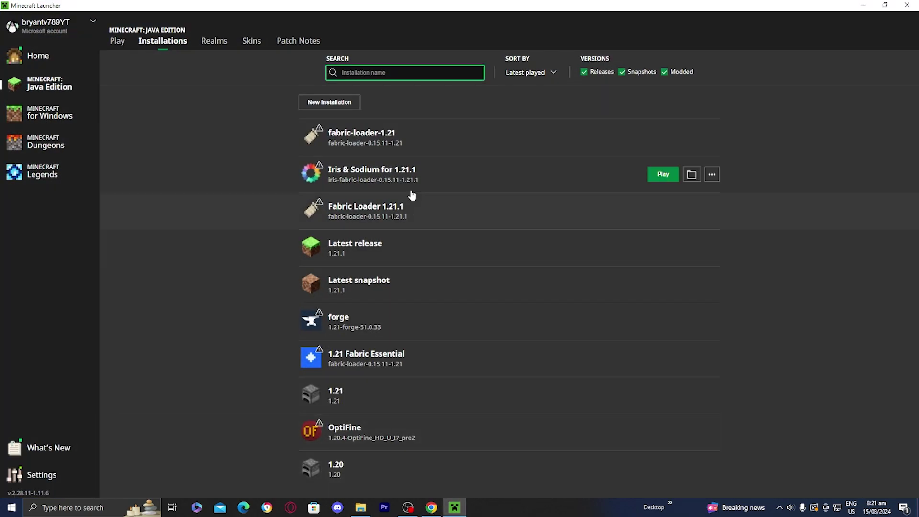
# Select fabric-loader-1.21 as the installation to play on the Play page.
pyautogui.click(355, 147)
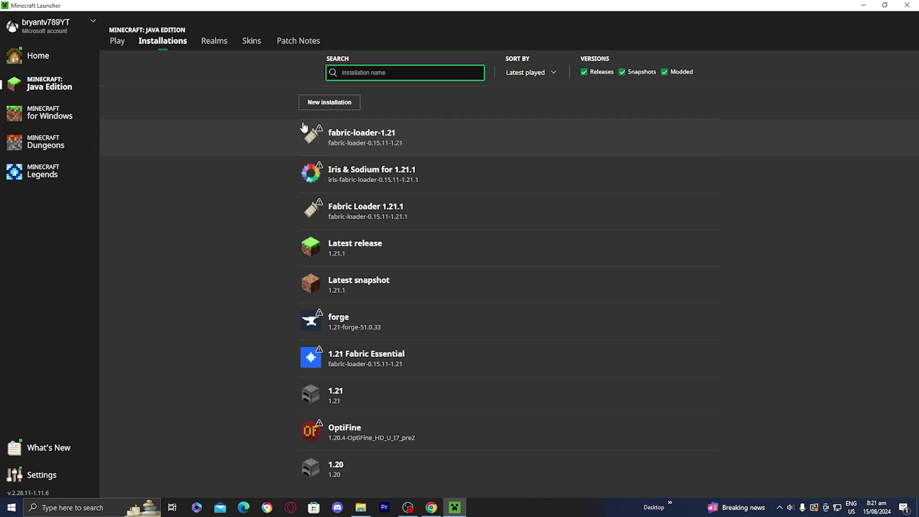
pyautogui.click(118, 44)
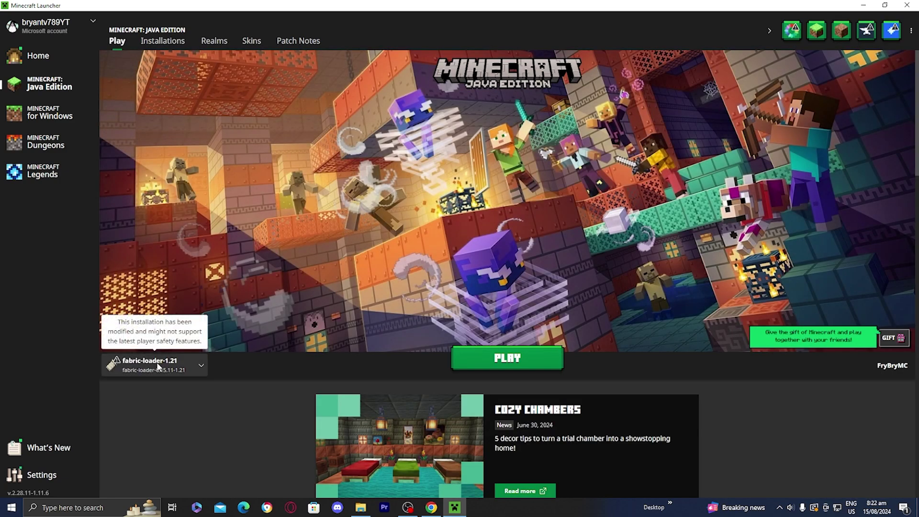
pyautogui.click(158, 366)
pyautogui.click(178, 231)
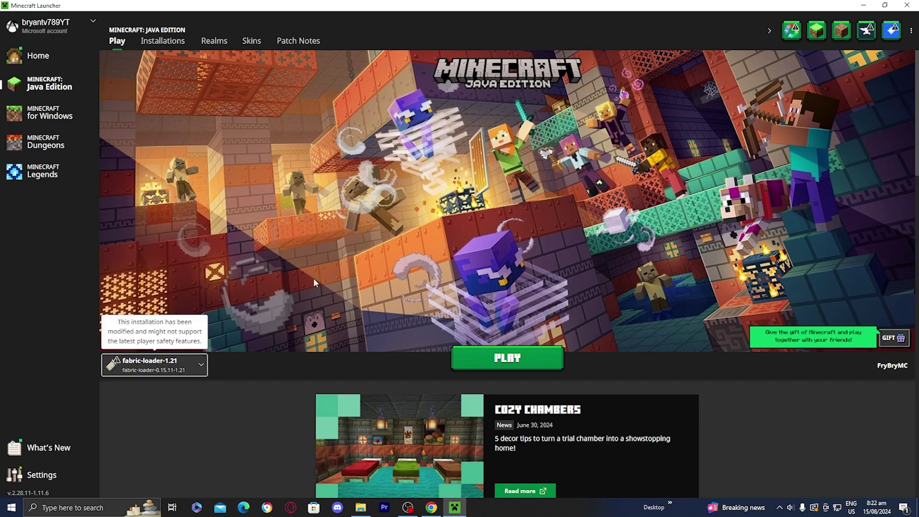
# Launch fabric-loader-1.21, accepting the modified-installation risk warning.
pyautogui.click(477, 366)
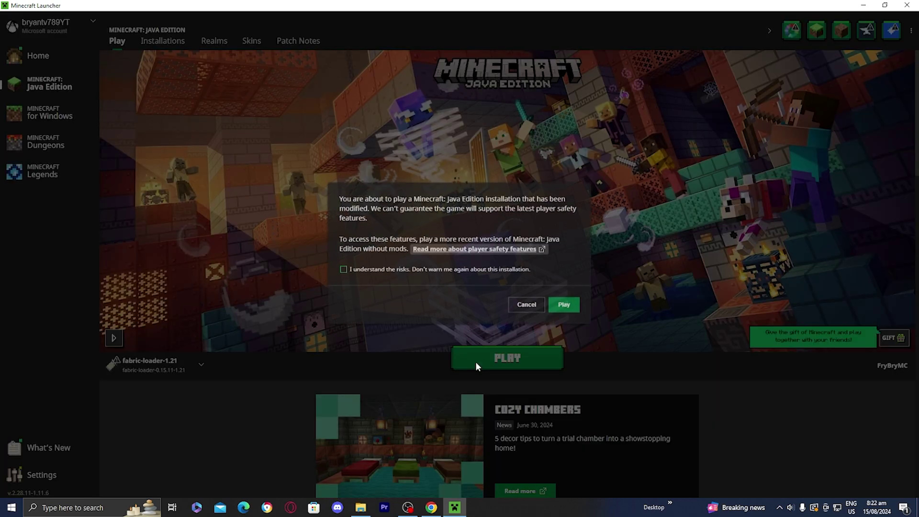
pyautogui.click(385, 270)
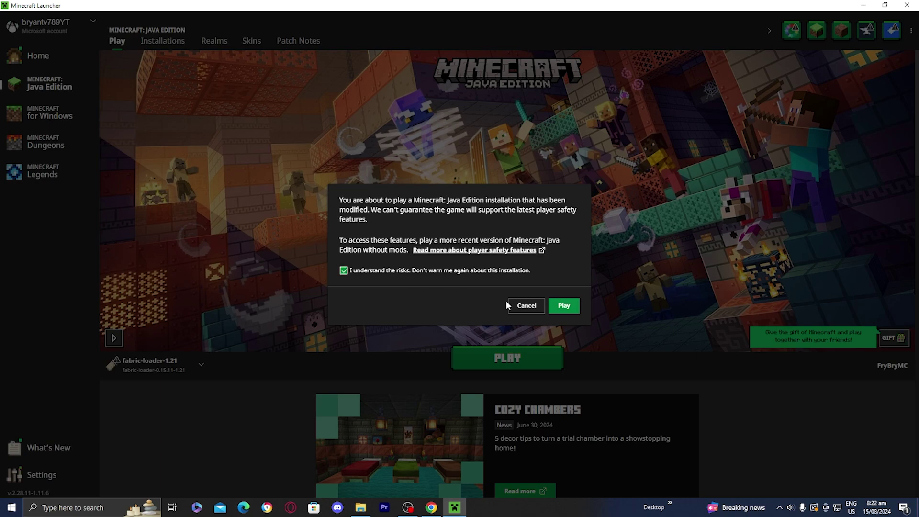
pyautogui.click(562, 309)
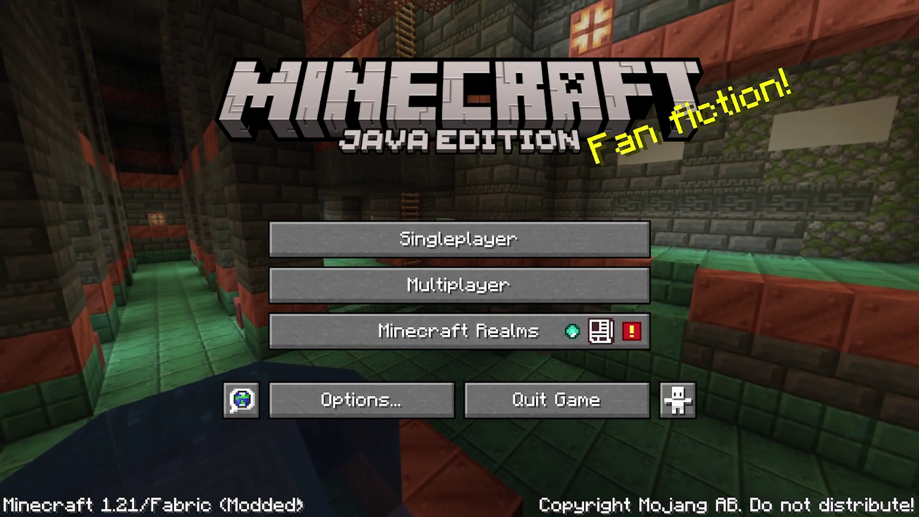
# Open Options, then Video Settings to reach the Sodium video settings screen.
pyautogui.click(342, 414)
pyautogui.click(317, 243)
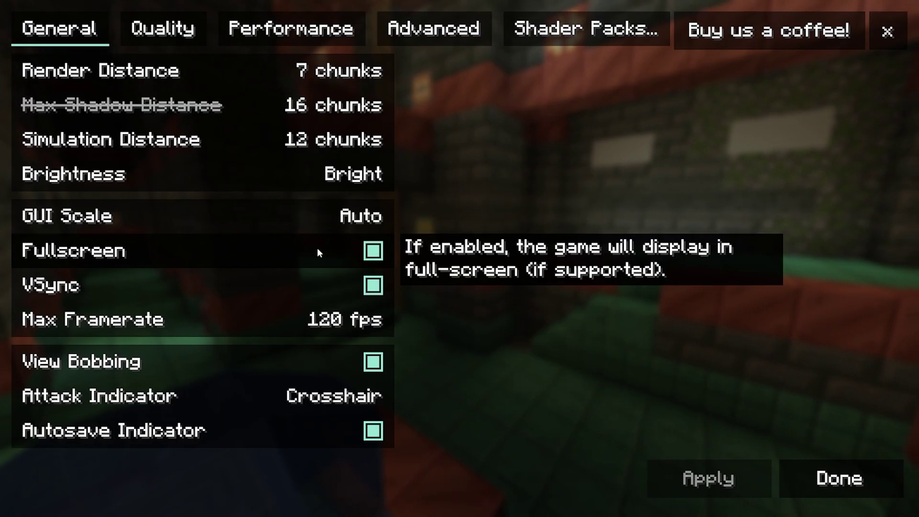